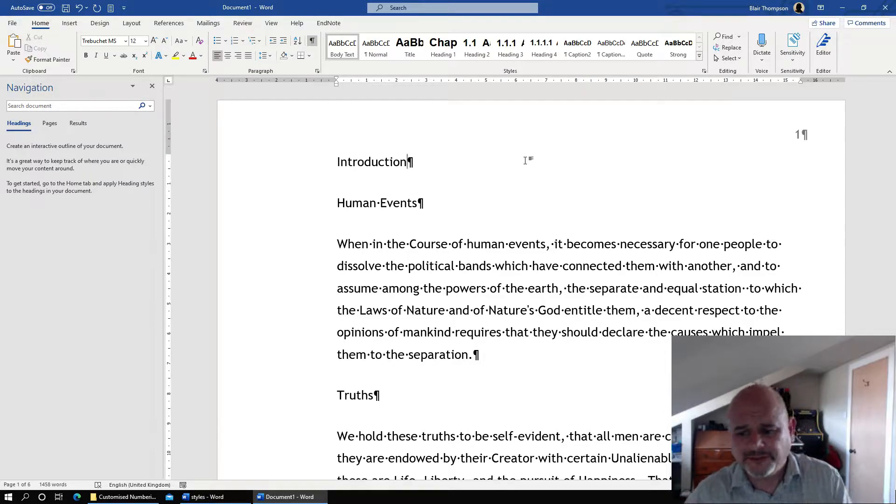
- Manually format the Introduction line as 16 pt bold, keeping the Trebuchet MS font
{"action": "triple_click", "coordinate": [380, 162]}
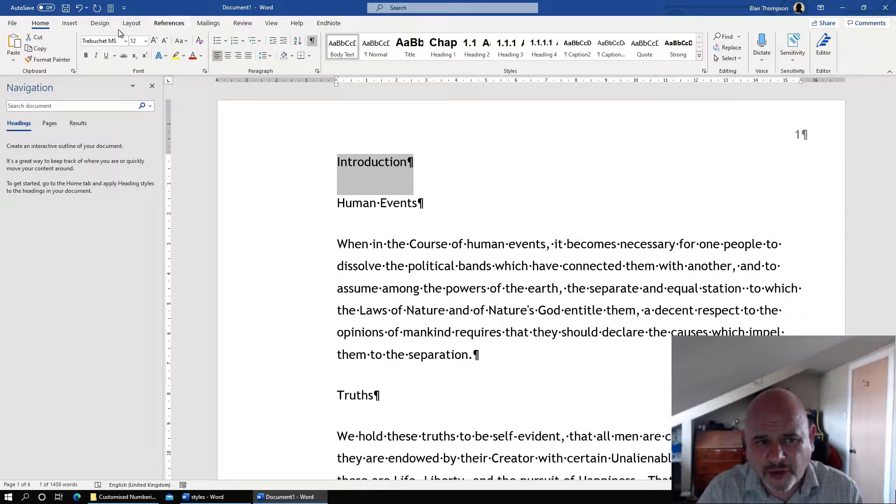
{"action": "left_click", "coordinate": [155, 41]}
{"action": "left_click", "coordinate": [154, 41]}
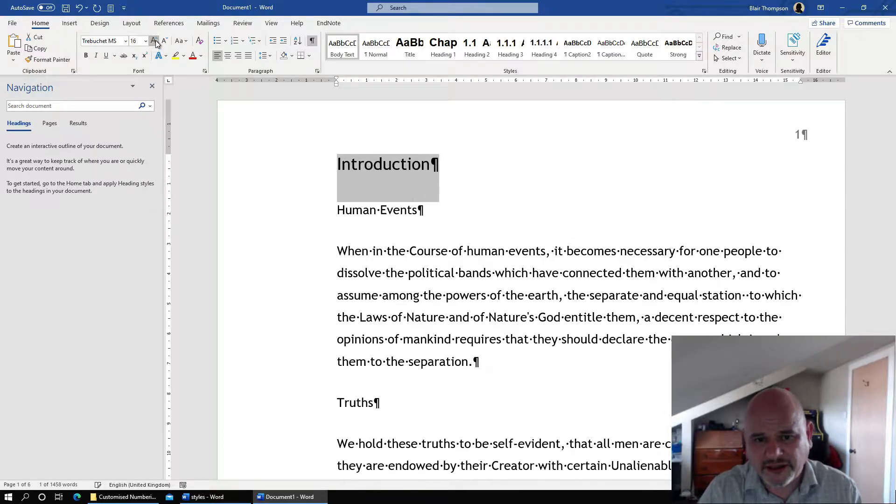
{"action": "left_click", "coordinate": [85, 56]}
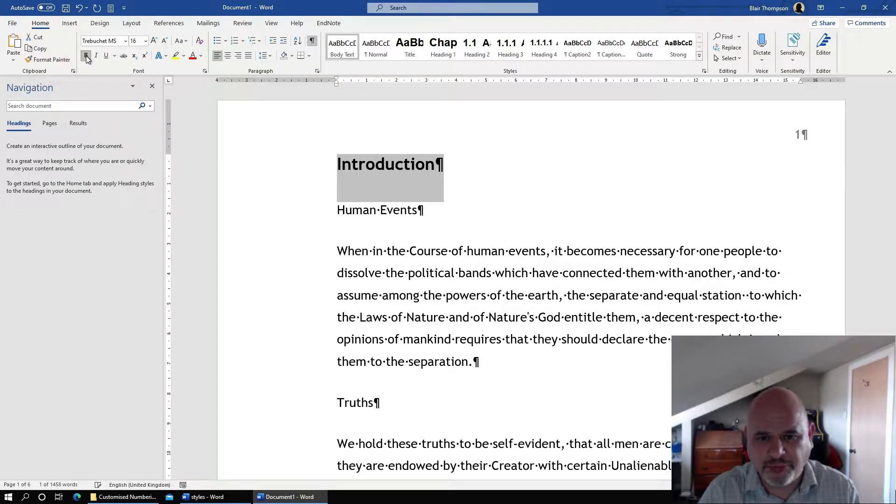
{"action": "left_click", "coordinate": [125, 42]}
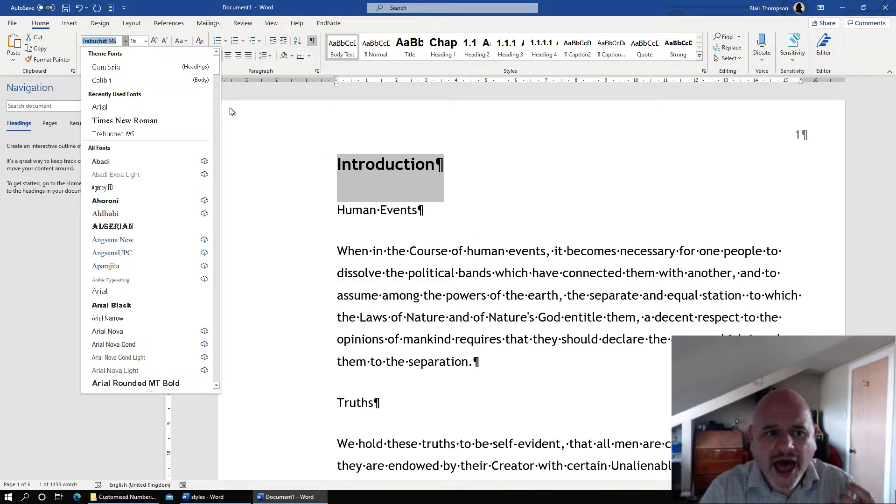
{"action": "left_click", "coordinate": [287, 134]}
- Undo the manual size and bold formatting on the Introduction line
{"action": "key", "text": "ctrl+z"}
{"action": "key", "text": "ctrl+z"}
{"action": "key", "text": "ctrl+z"}
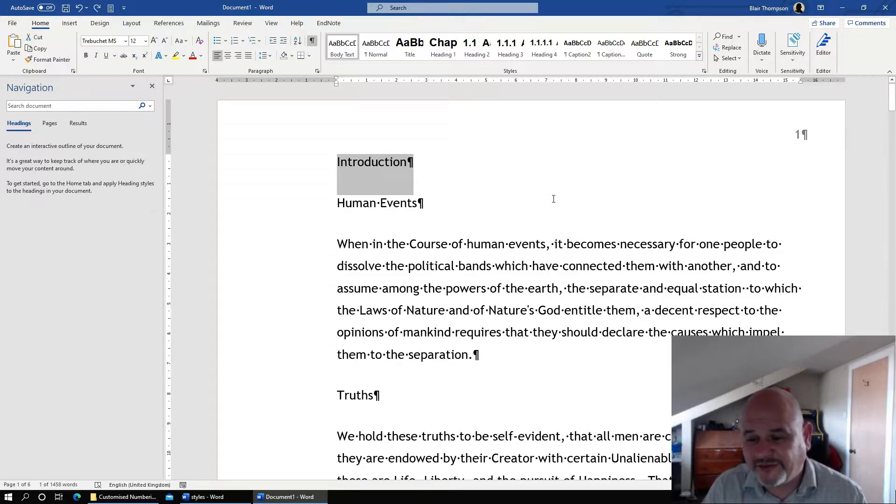
- Apply the Heading 1 style to the Introduction line at the start of the document
{"action": "left_click", "coordinate": [424, 245]}
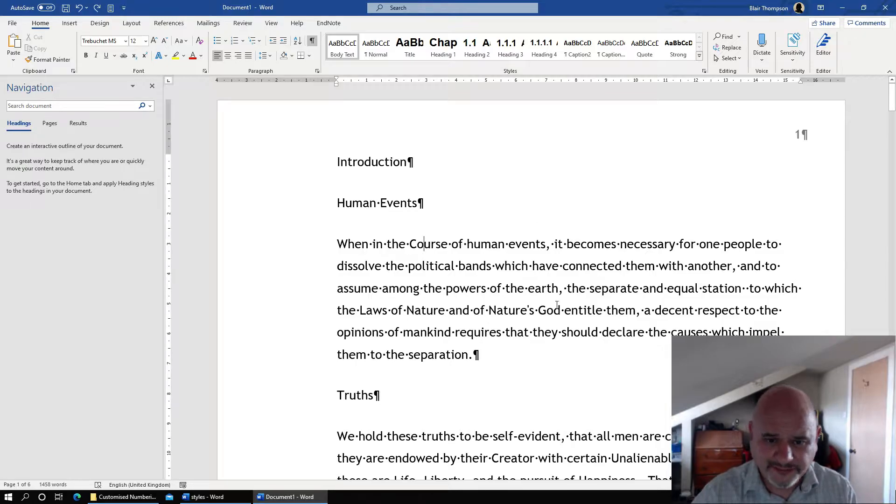
{"action": "left_click", "coordinate": [381, 171]}
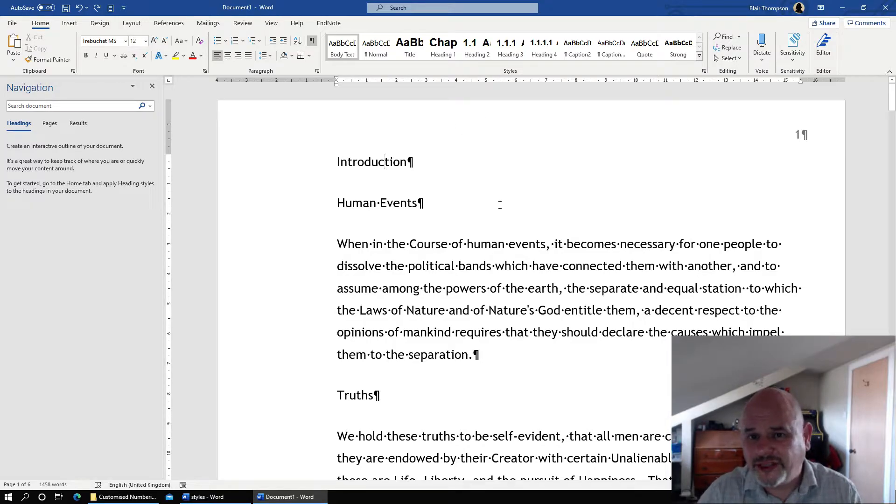
{"action": "left_click", "coordinate": [442, 57]}
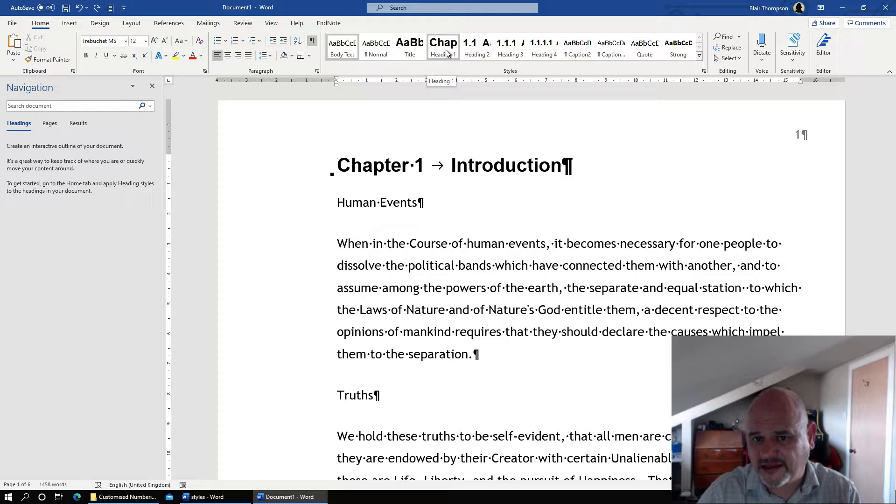
{"action": "left_click", "coordinate": [446, 49]}
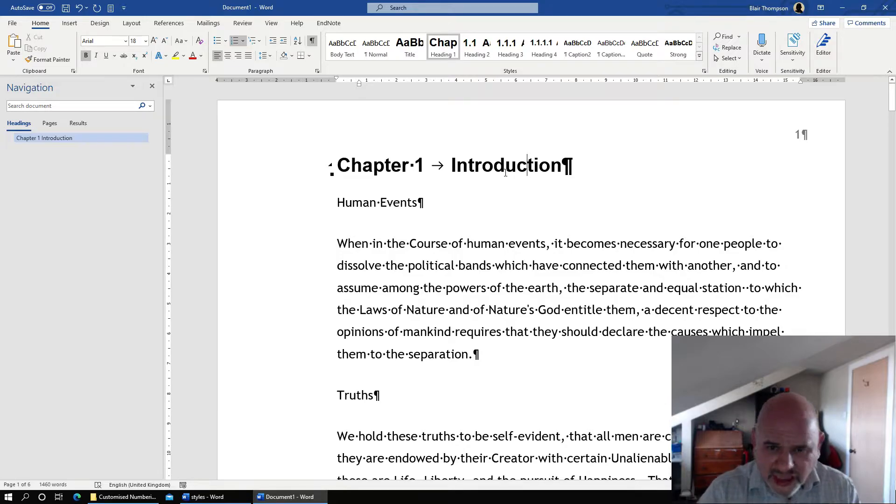
- Apply the Heading 2 style to the Human Events, Truths and Safety lines
{"action": "key", "text": "Down"}
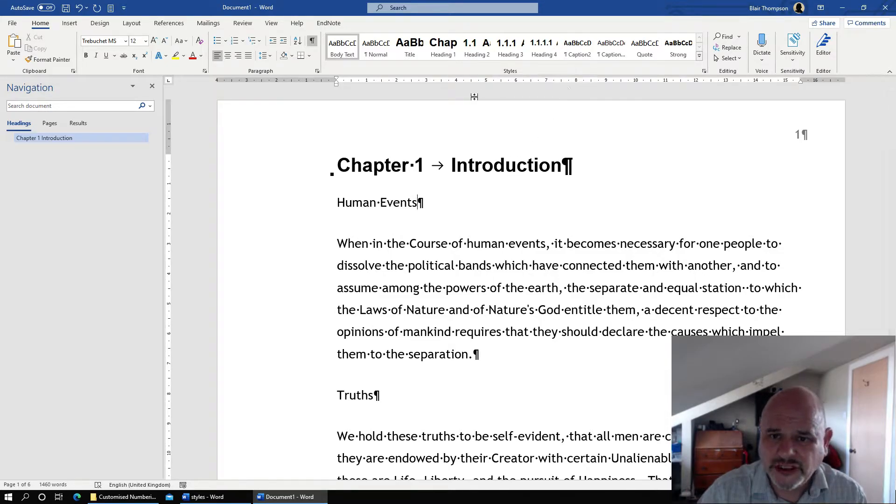
{"action": "left_click", "coordinate": [475, 44]}
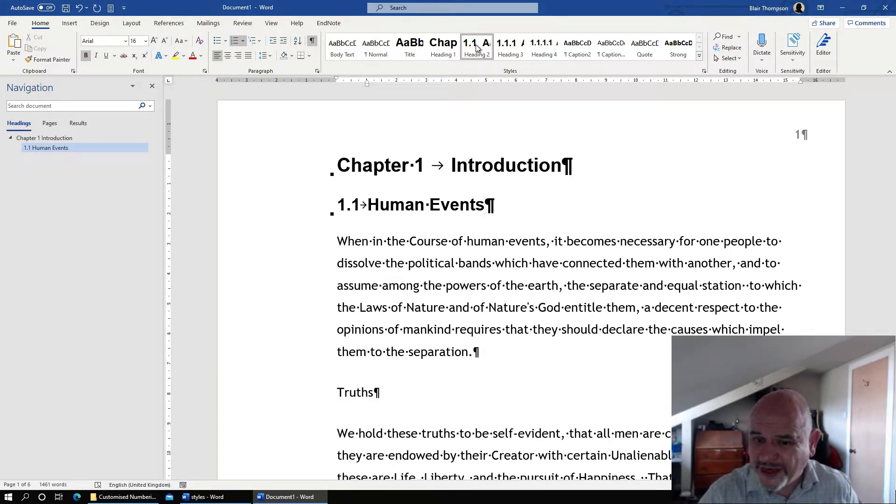
{"action": "key", "text": "Right"}
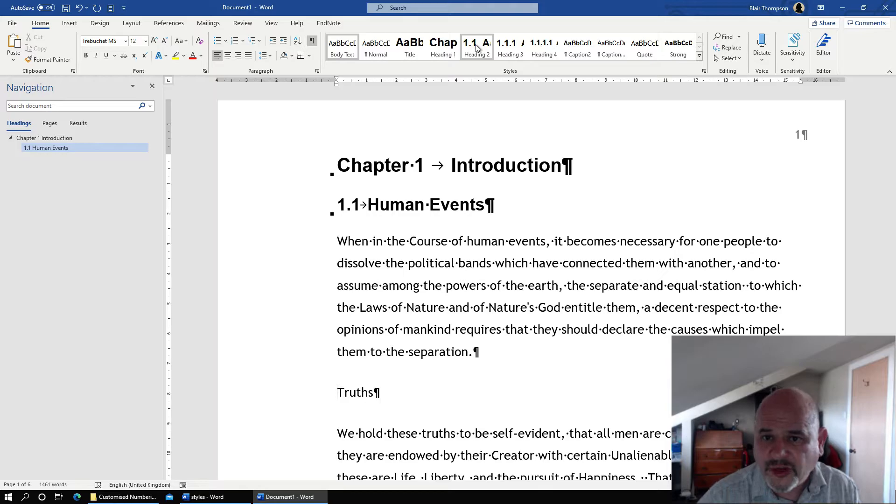
{"action": "left_click", "coordinate": [475, 44]}
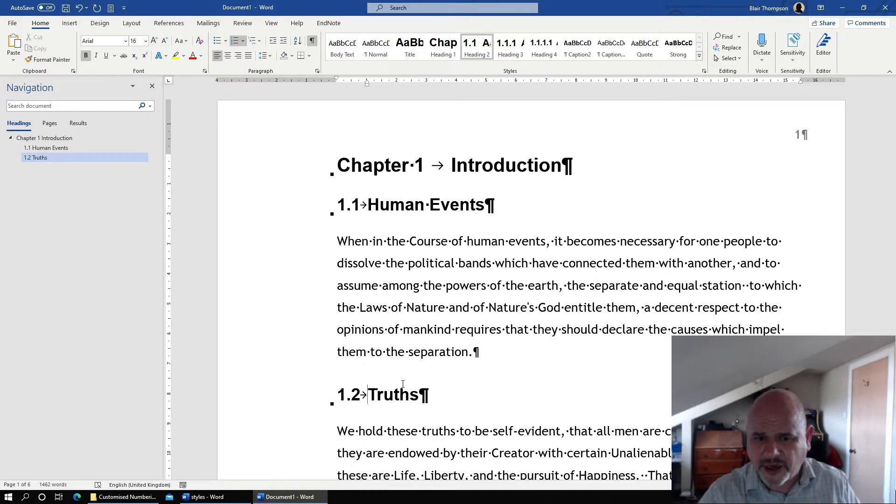
{"action": "key", "text": "ctrl+Down"}
{"action": "key", "text": "ctrl+Down"}
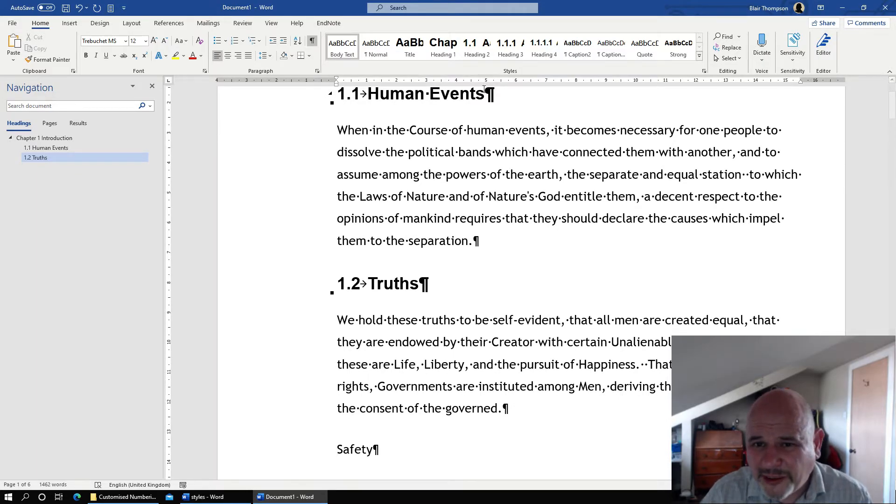
{"action": "left_click", "coordinate": [482, 50]}
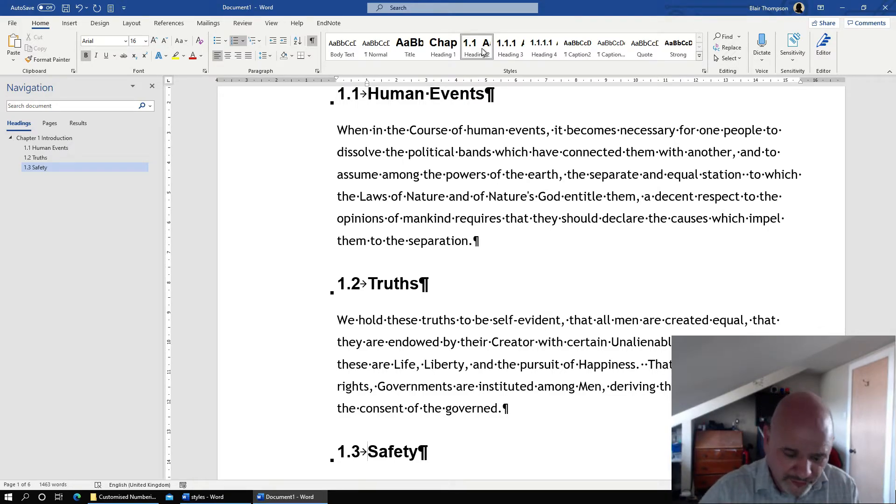
- Try the Heading 1 style on the Colonies line, undo the trial changes and apply Heading 2
{"action": "key", "text": "ctrl+Down"}
{"action": "key", "text": "ctrl+Down"}
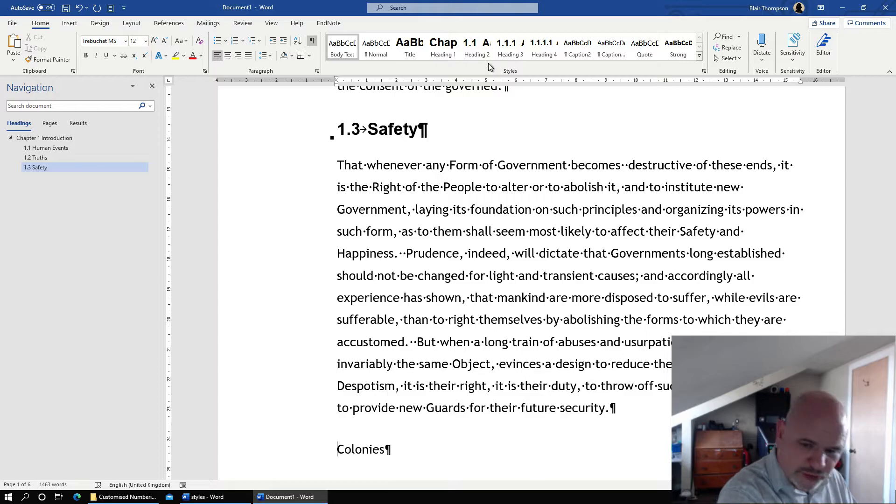
{"action": "key", "text": "ctrl+alt+1"}
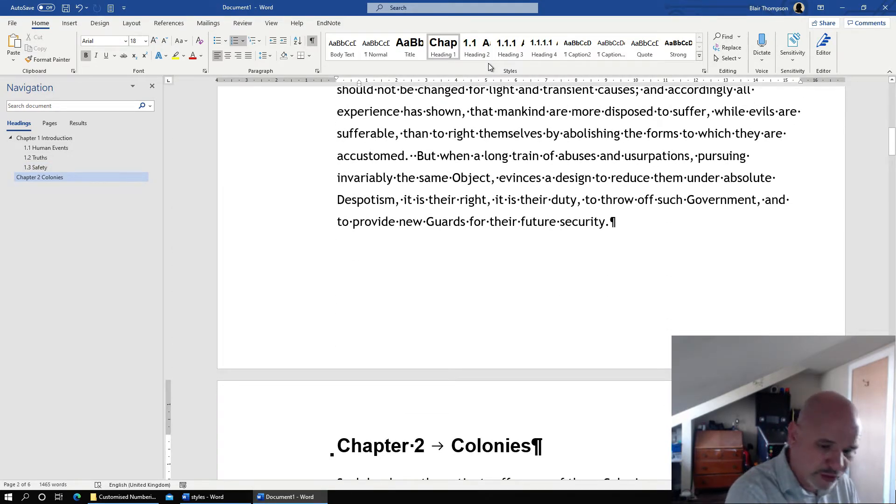
{"action": "key", "text": "ctrl+alt+2"}
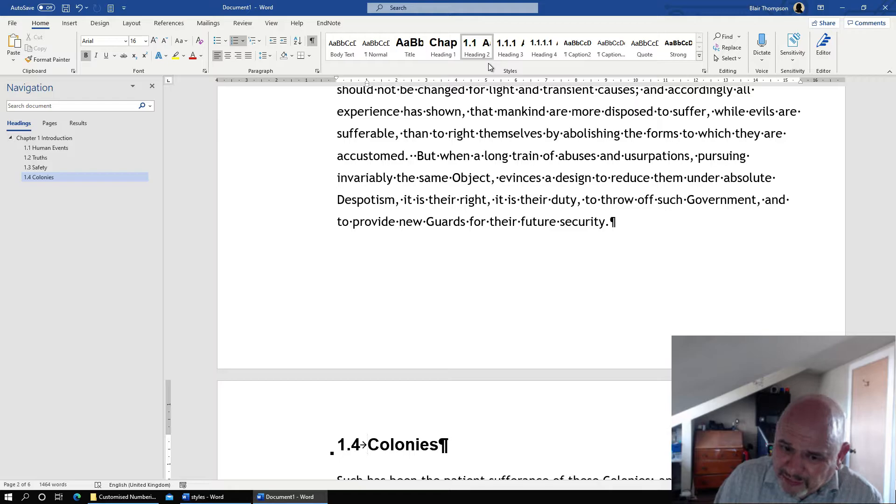
{"action": "key", "text": "ctrl+z"}
{"action": "key", "text": "ctrl+z"}
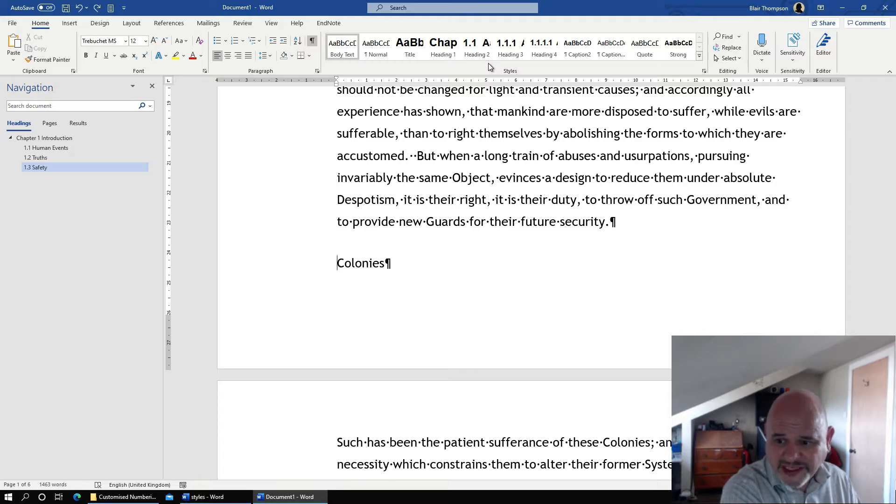
{"action": "key", "text": "ctrl+alt+2"}
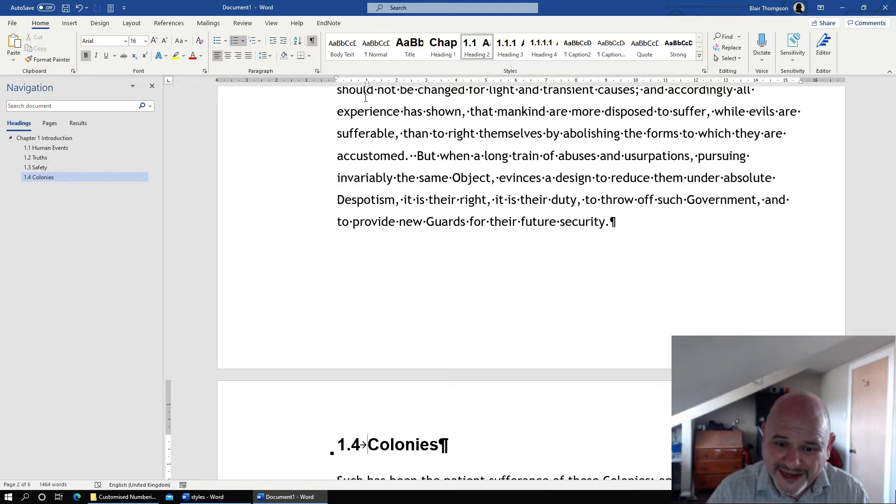
- Move the Safety section above Human Events in the heading outline, making it the first section of the Introduction chapter
{"action": "scroll", "coordinate": [391, 245], "scroll_direction": "down", "scroll_amount": 5}
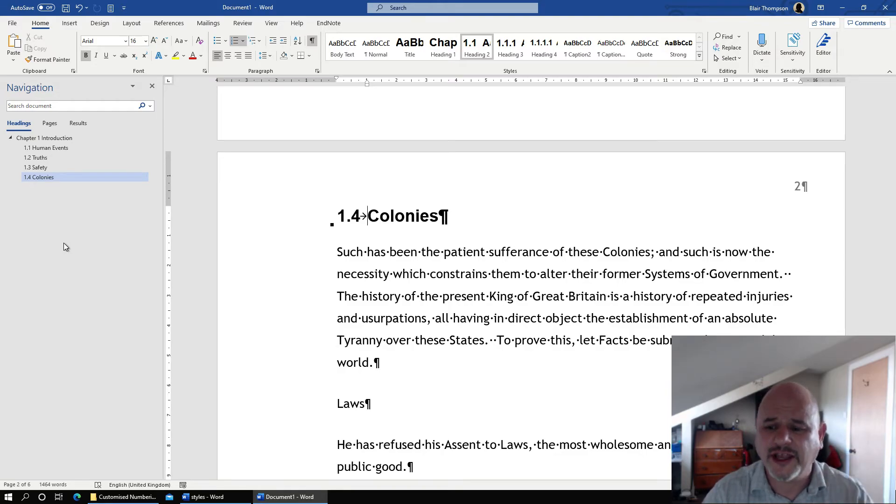
{"action": "left_click", "coordinate": [46, 150]}
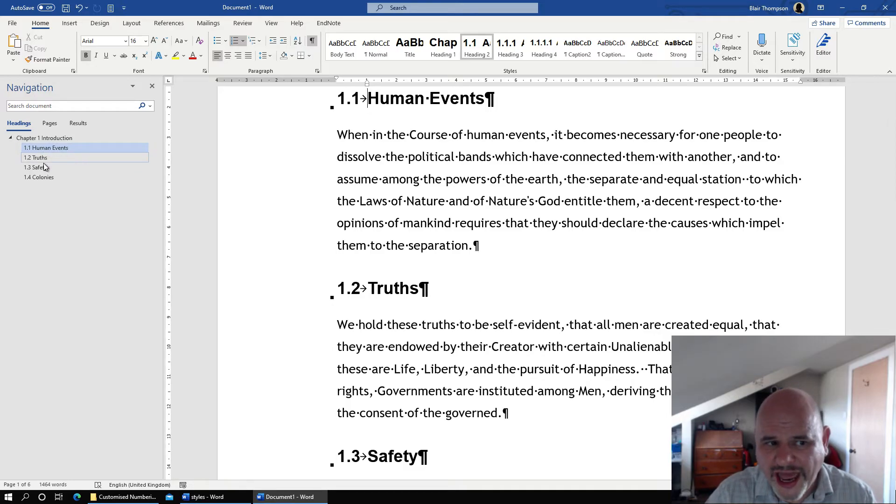
{"action": "left_click", "coordinate": [43, 169]}
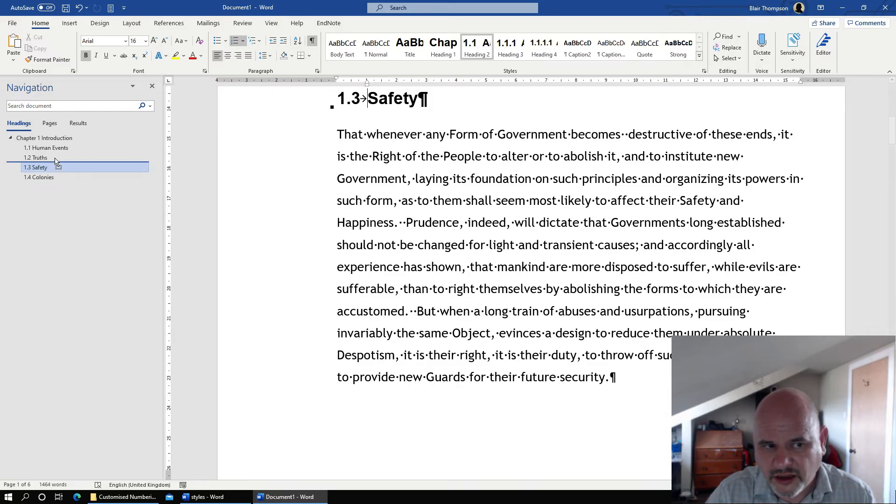
{"action": "left_click_drag", "start_coordinate": [56, 152], "coordinate": [54, 146]}
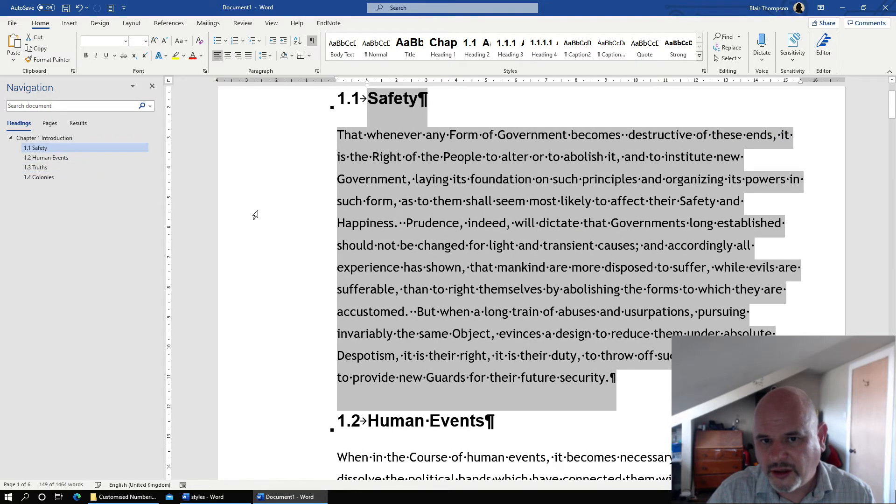
{"action": "scroll", "coordinate": [400, 237], "scroll_direction": "up", "scroll_amount": 3}
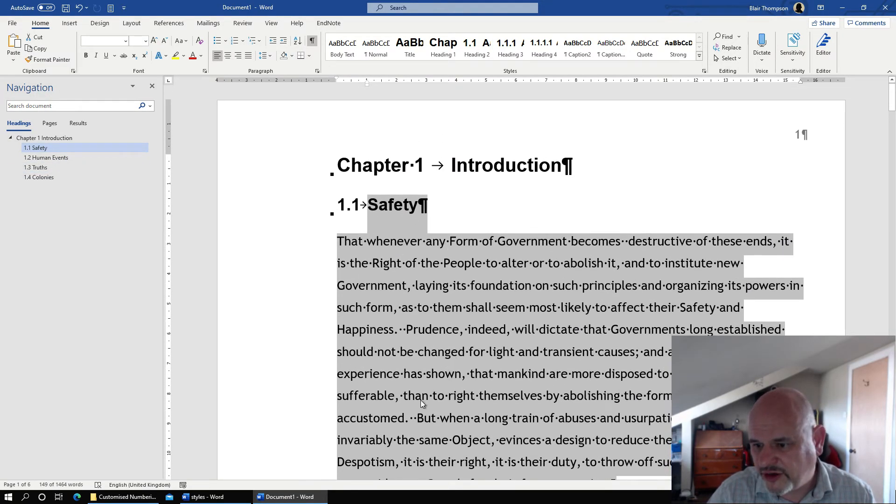